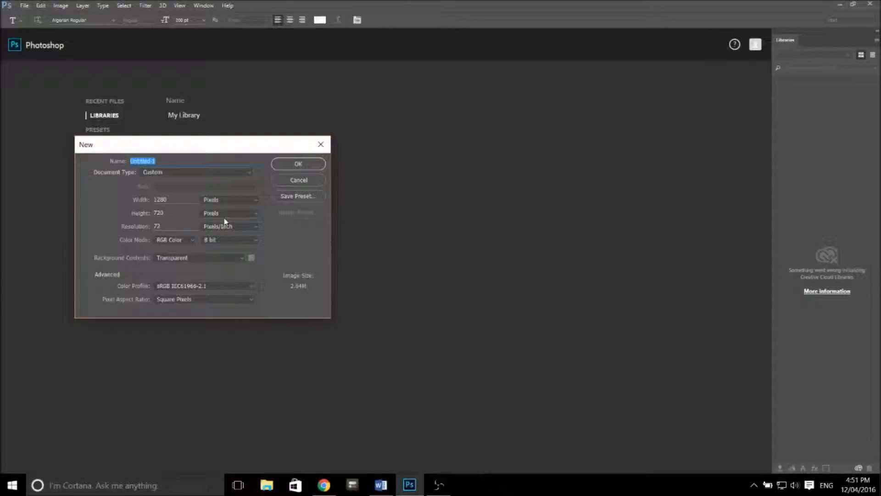
Set the background contents of the new 1280 × 720 pixel document to Transparent
{"action": "left_click", "coordinate": [217, 258]}
{"action": "left_click", "coordinate": [219, 262]}
{"action": "left_click", "coordinate": [218, 259]}
{"action": "left_click", "coordinate": [191, 280]}
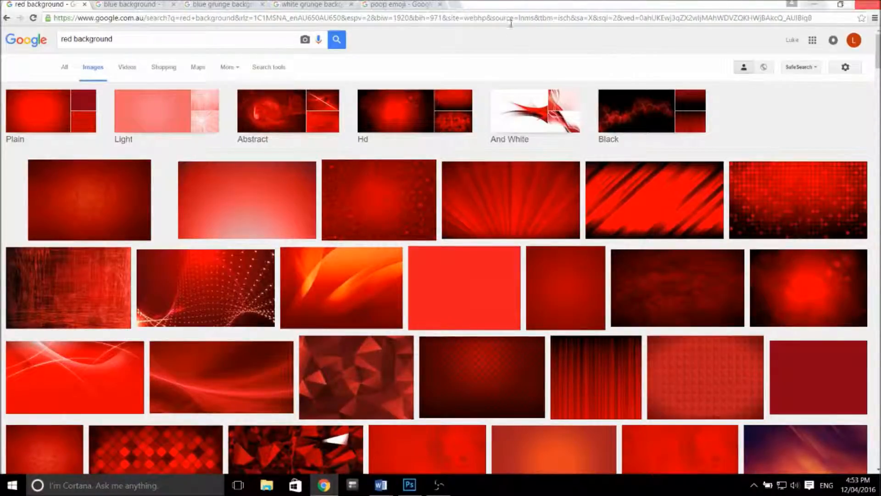
Switch to the browser's blue grunge background results, open the 1280 × 720 Grungy background HD wallpaper and choose to save the image
{"action": "left_click", "coordinate": [195, 9]}
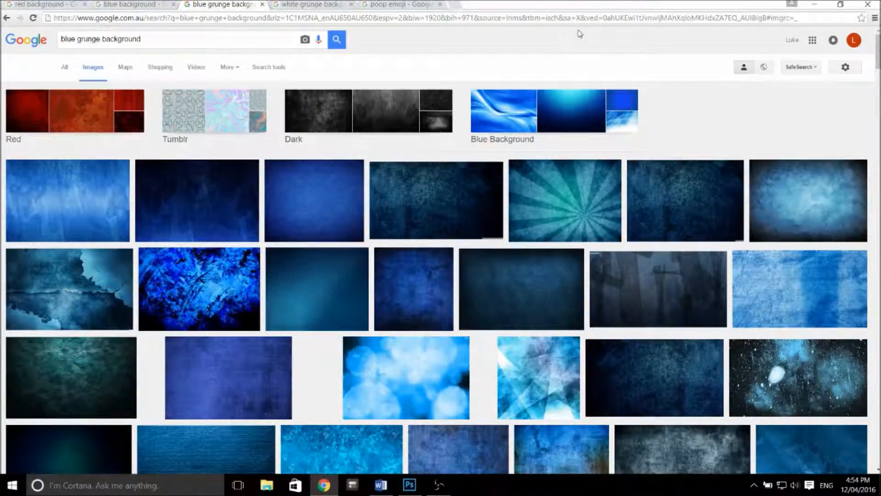
{"action": "left_click", "coordinate": [451, 197]}
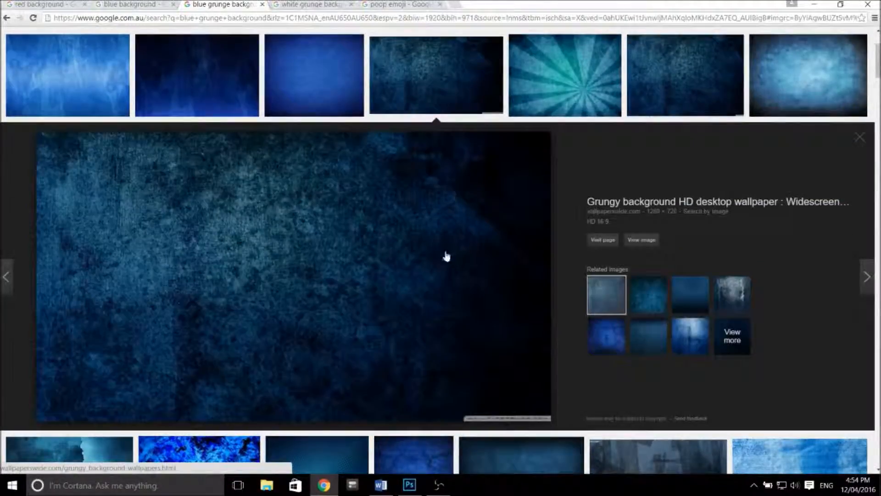
{"action": "right_click", "coordinate": [362, 275]}
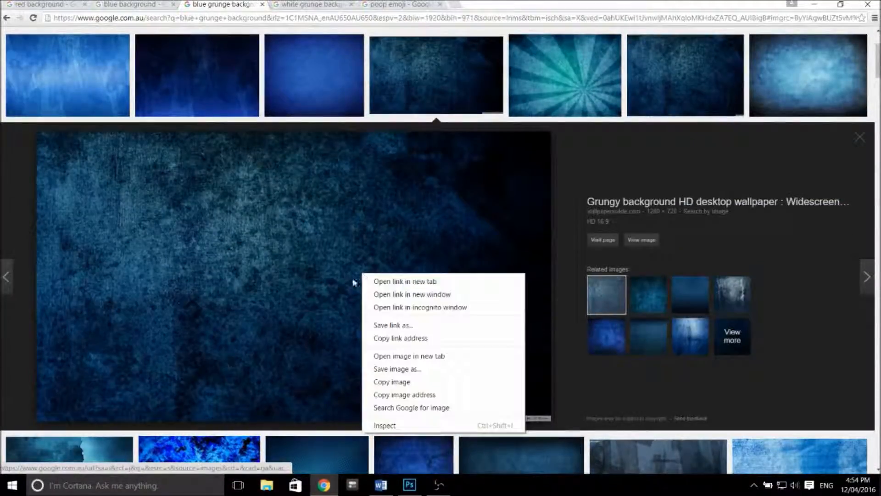
{"action": "left_click", "coordinate": [393, 371]}
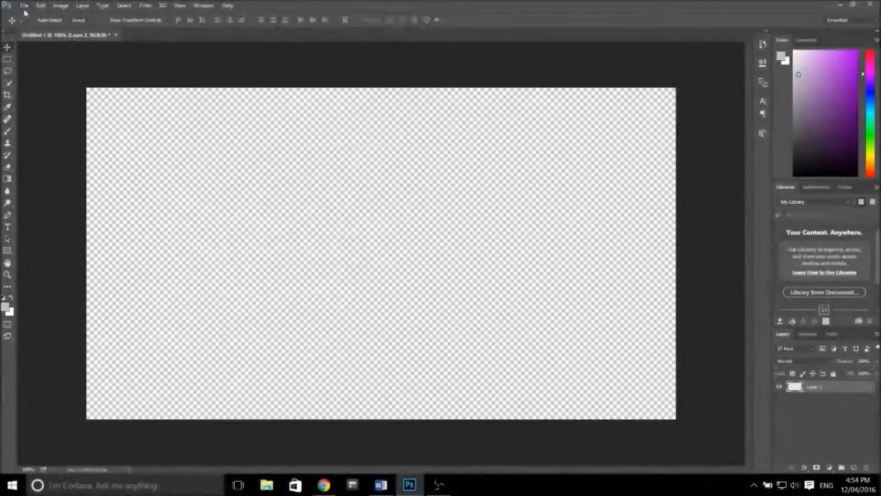
Place grungy_background-wallpaper-1280x720 as a linked image and enlarge it to about 118% from its upper-left corner
{"action": "left_click", "coordinate": [23, 5]}
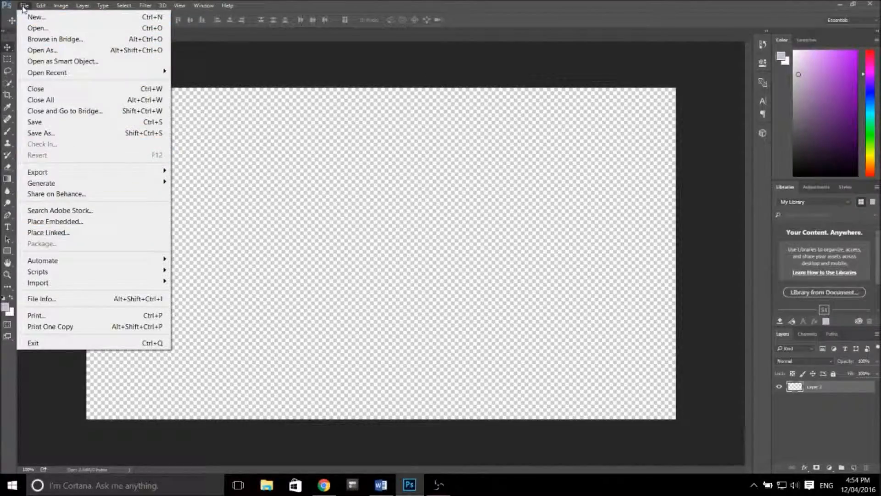
{"action": "left_click", "coordinate": [37, 233]}
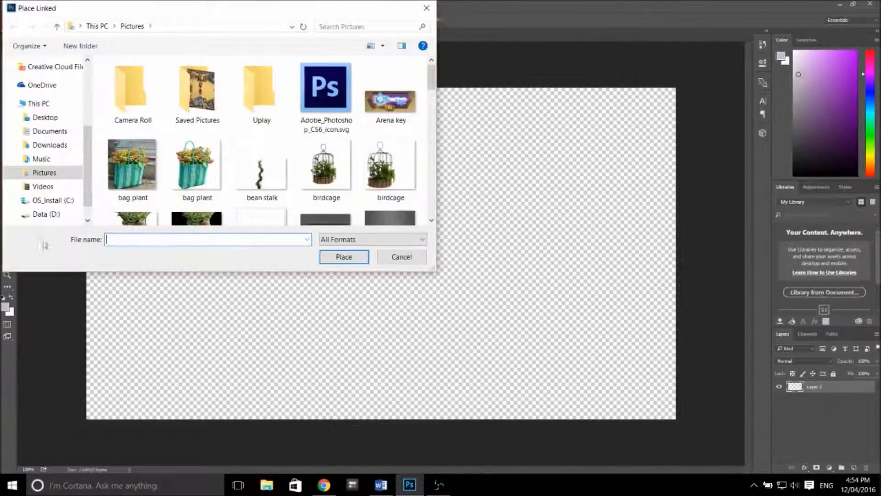
{"action": "scroll", "coordinate": [324, 167], "scroll_direction": "down", "scroll_amount": 2}
{"action": "scroll", "coordinate": [324, 167], "scroll_direction": "down", "scroll_amount": 15}
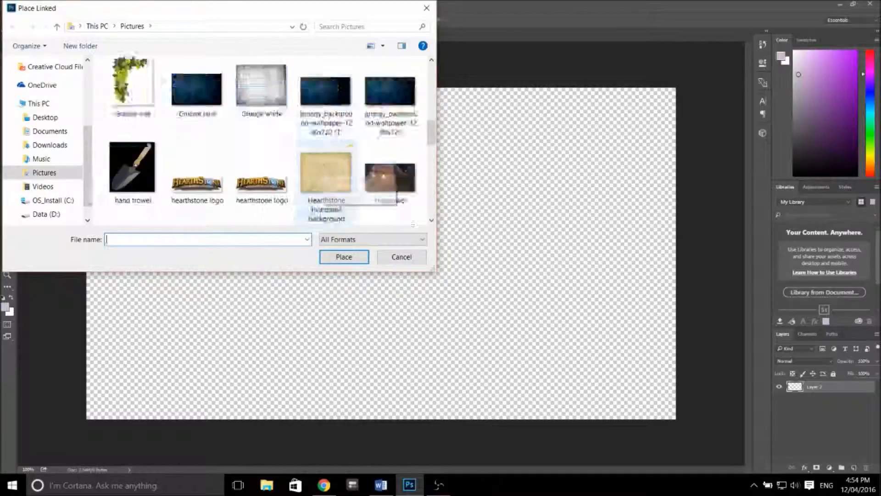
{"action": "scroll", "coordinate": [321, 171], "scroll_direction": "up", "scroll_amount": 10}
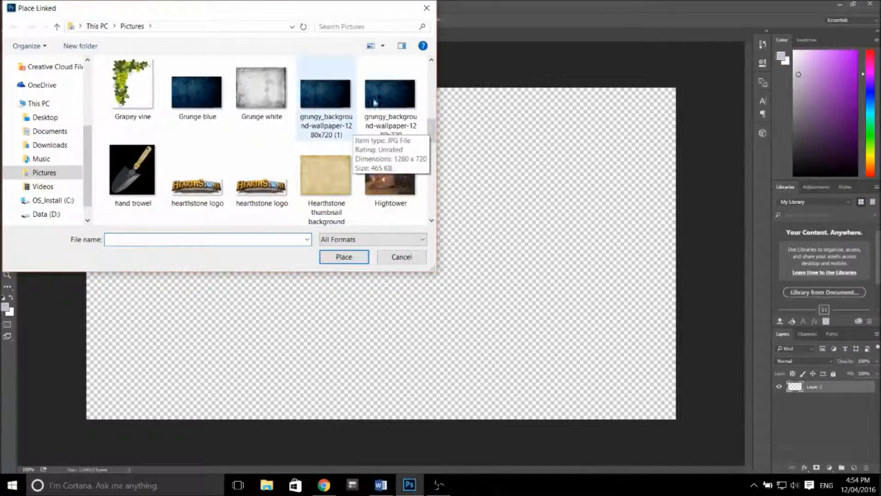
{"action": "left_click", "coordinate": [373, 102]}
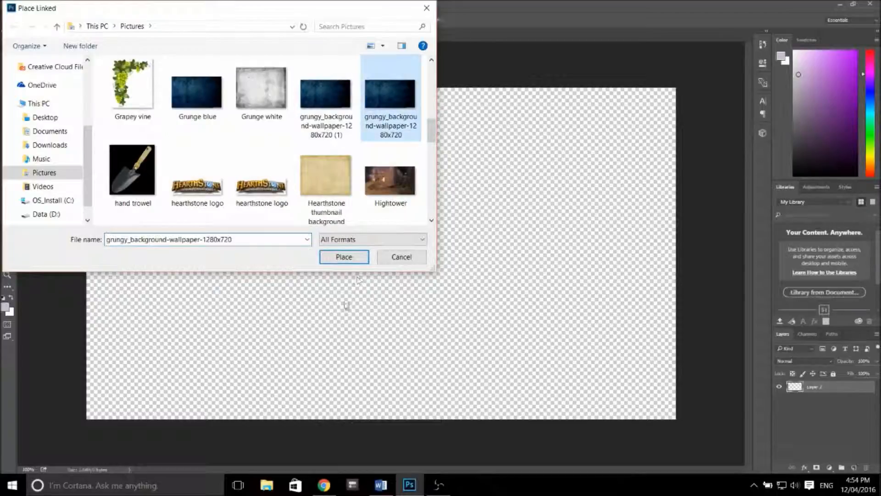
{"action": "left_click", "coordinate": [341, 258]}
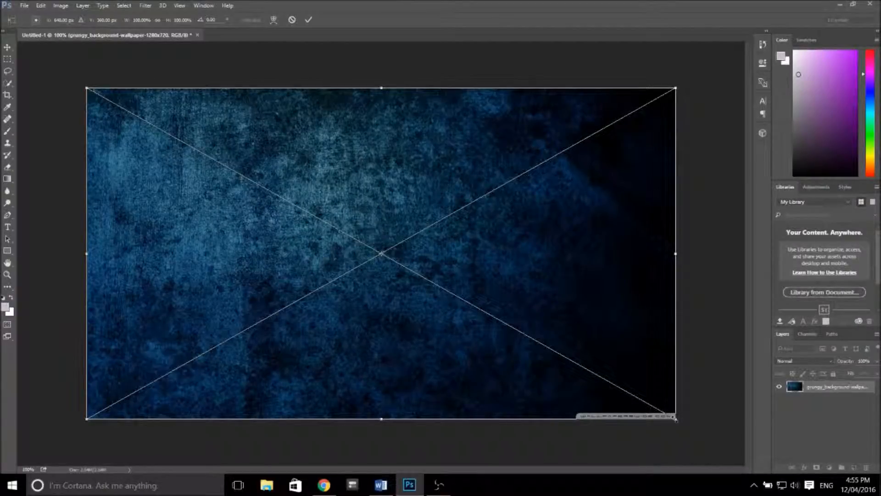
{"action": "left_click_drag", "start_coordinate": [676, 420], "coordinate": [790, 453]}
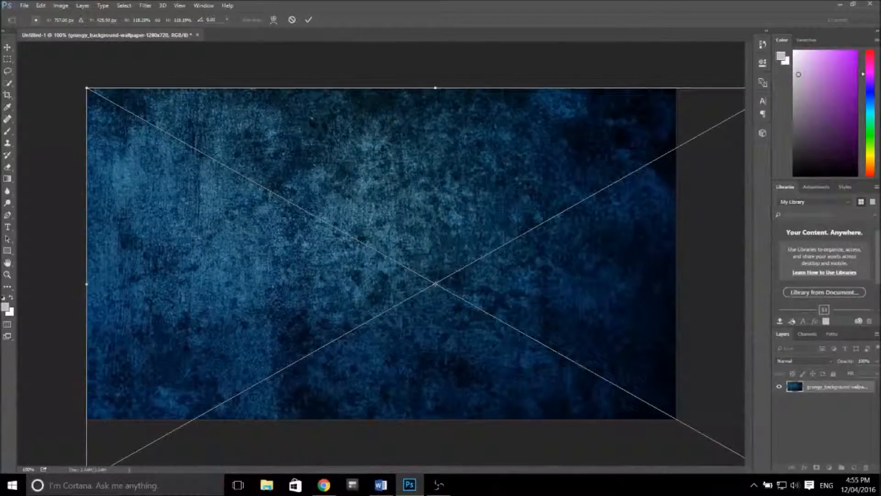
{"action": "left_click", "coordinate": [312, 19]}
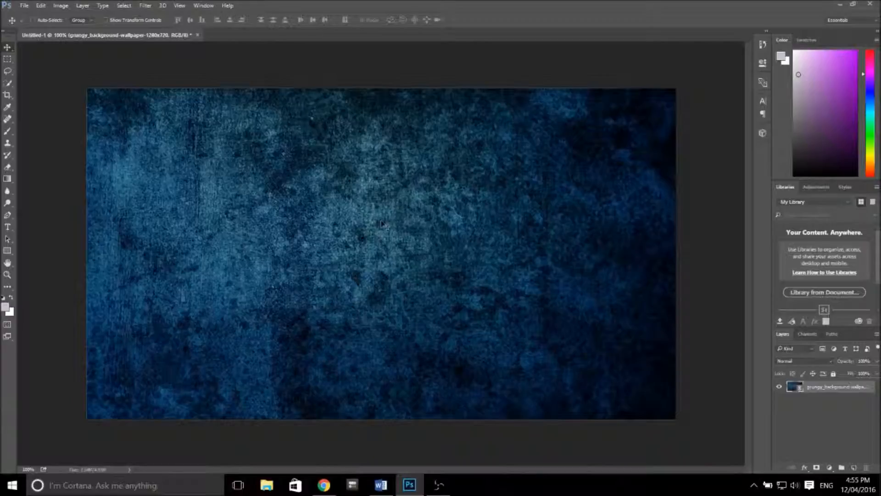
Add a text box across the upper part of the canvas containing SAMPLE in Algerian Regular at 200 pt
{"action": "left_click", "coordinate": [7, 227]}
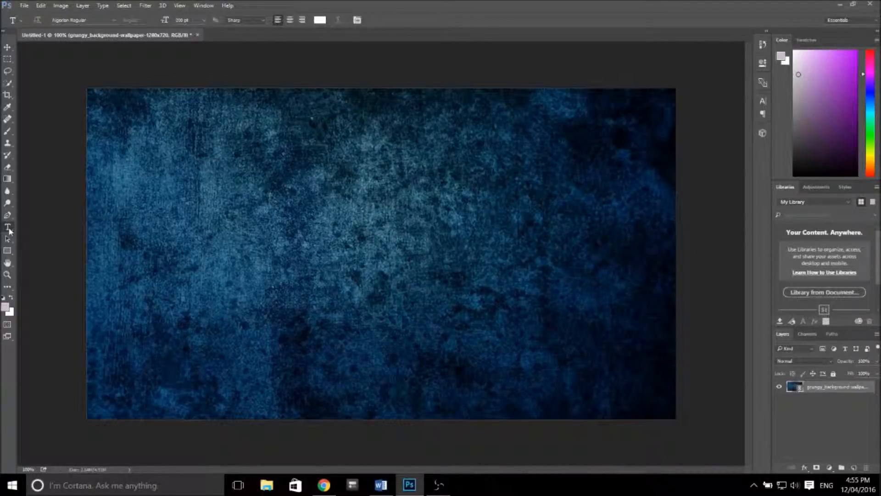
{"action": "left_click_drag", "start_coordinate": [93, 94], "coordinate": [569, 256]}
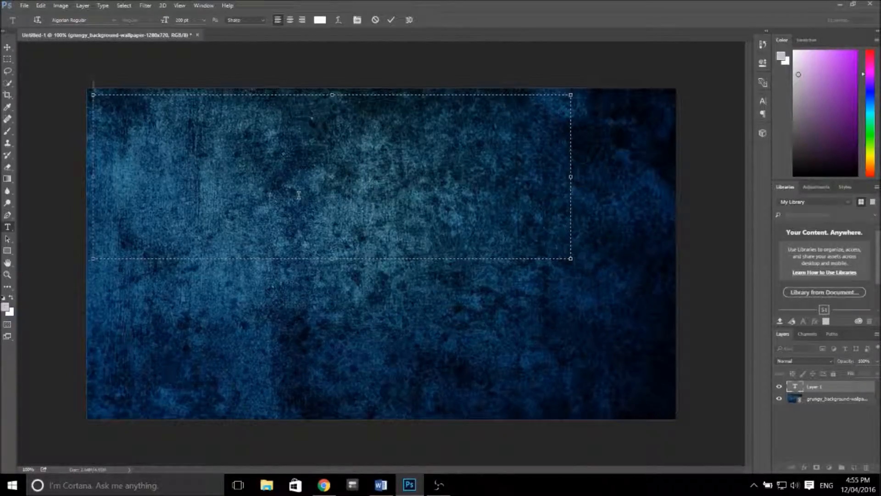
{"action": "type", "text": "SAMP[LE"}
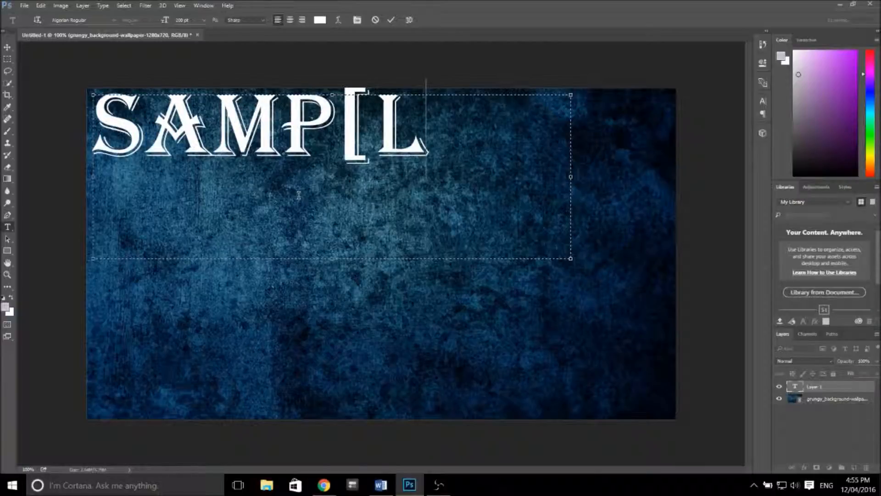
{"action": "key", "text": "BackSpace"}
{"action": "key", "text": "BackSpace"}
{"action": "key", "text": "BackSpace"}
{"action": "type", "text": "LE"}
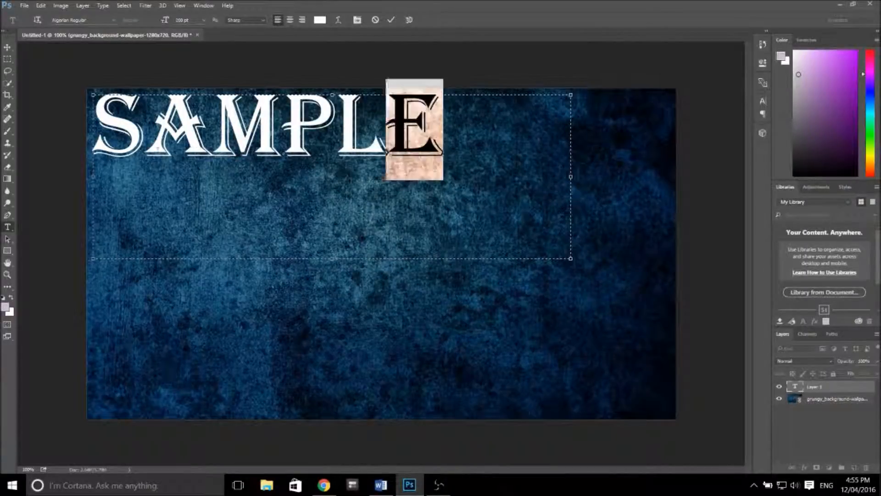
Try the SAMPLE text at a font size of 150 pt, and set it back to 200 pt
{"action": "left_click", "coordinate": [203, 19]}
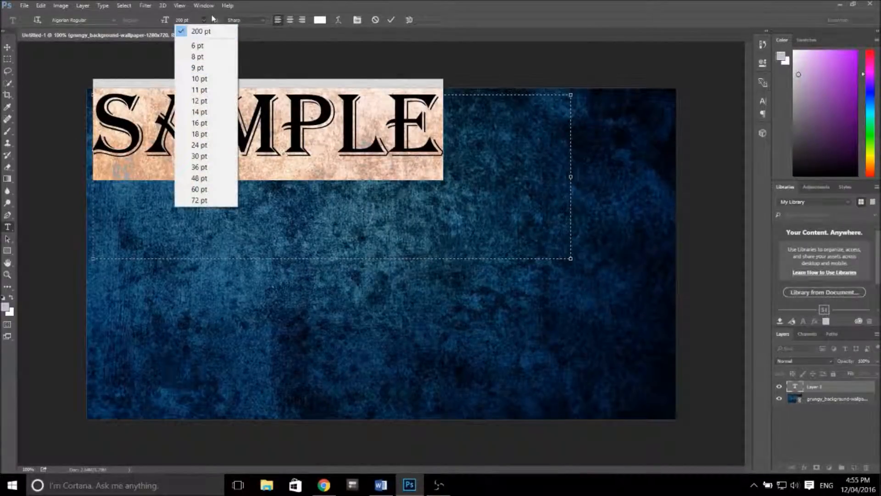
{"action": "left_click", "coordinate": [180, 20]}
{"action": "double_click", "coordinate": [180, 21]}
{"action": "type", "text": "150"}
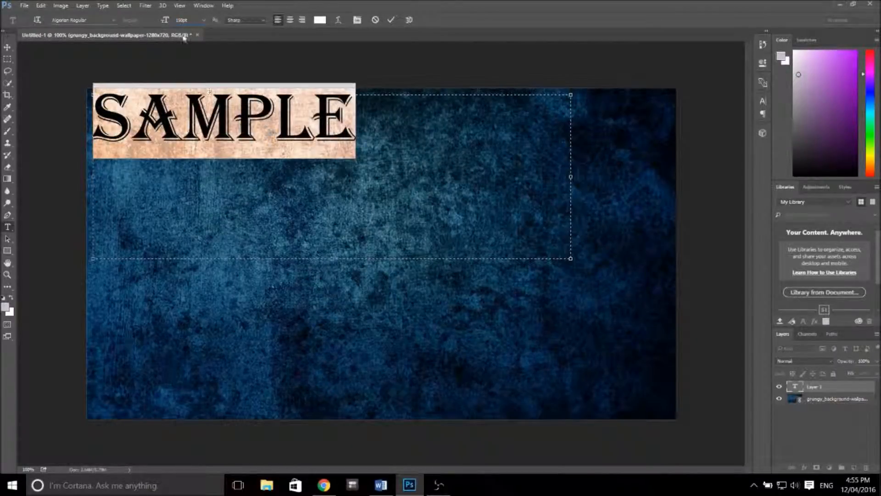
{"action": "key", "text": "Return"}
{"action": "type", "text": "200"}
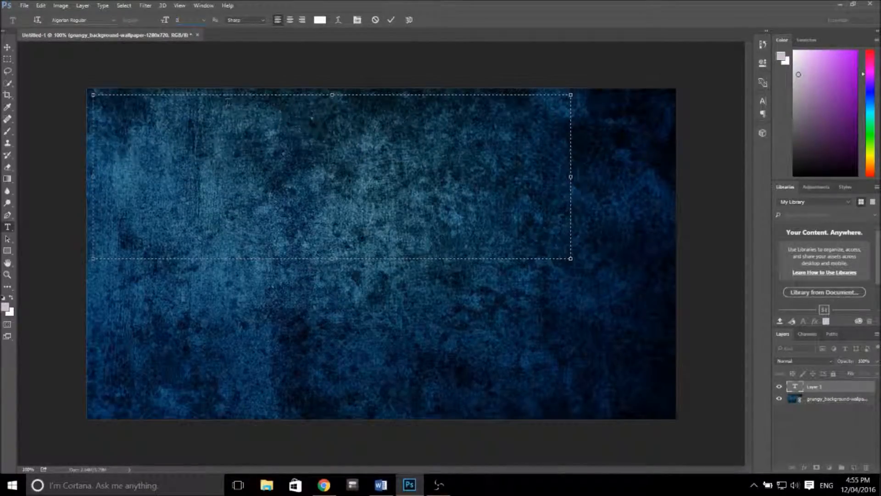
Change the Sample text's font to Agency FB Bold and commit the text
{"action": "left_click", "coordinate": [112, 20]}
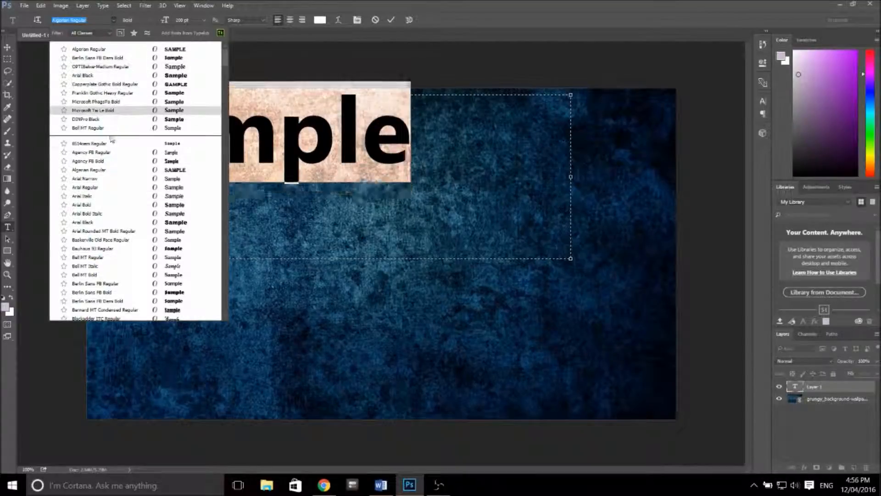
{"action": "left_click", "coordinate": [102, 162]}
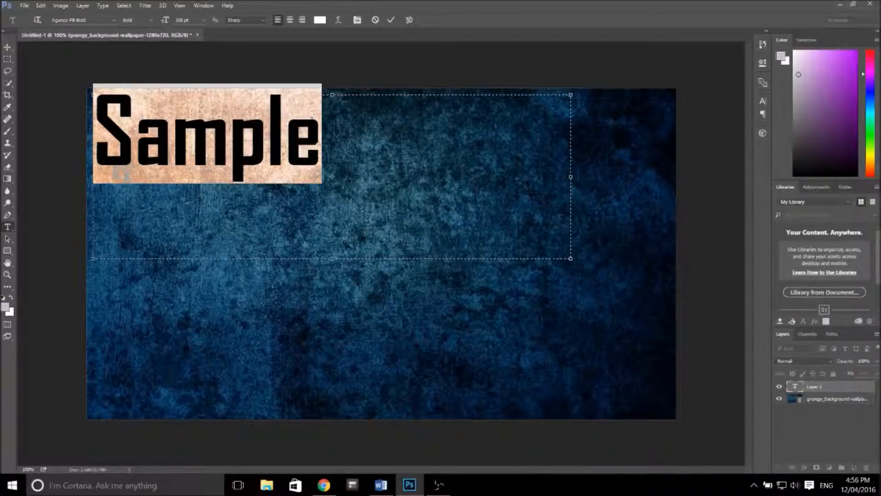
{"action": "left_click", "coordinate": [378, 248]}
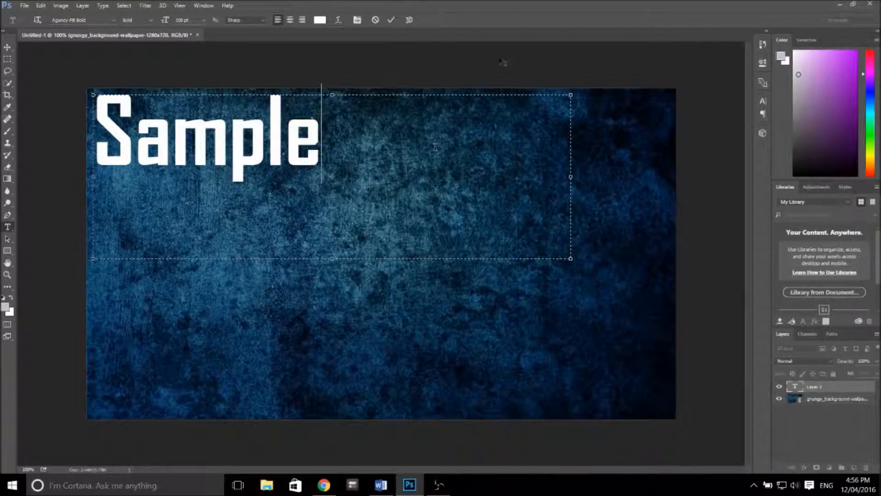
{"action": "left_click", "coordinate": [390, 20]}
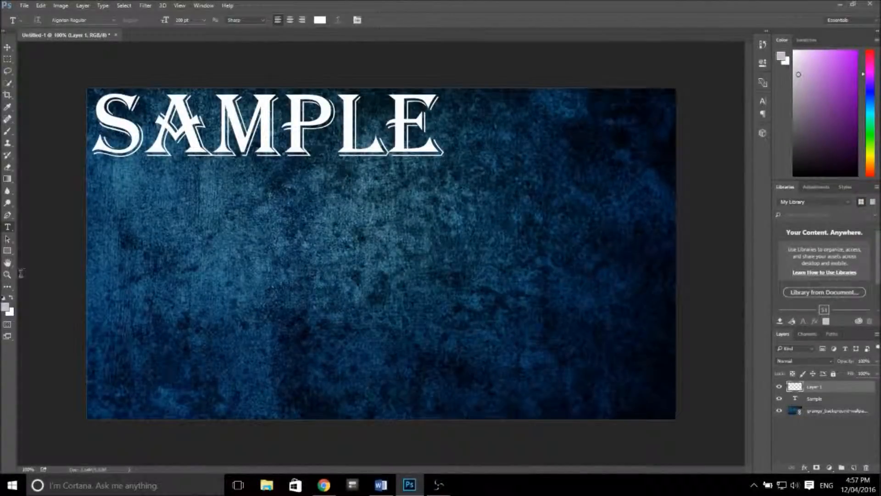
Add a second text box in the lower-right part of the canvas reading "Text" in Arial Bold
{"action": "left_click", "coordinate": [114, 20]}
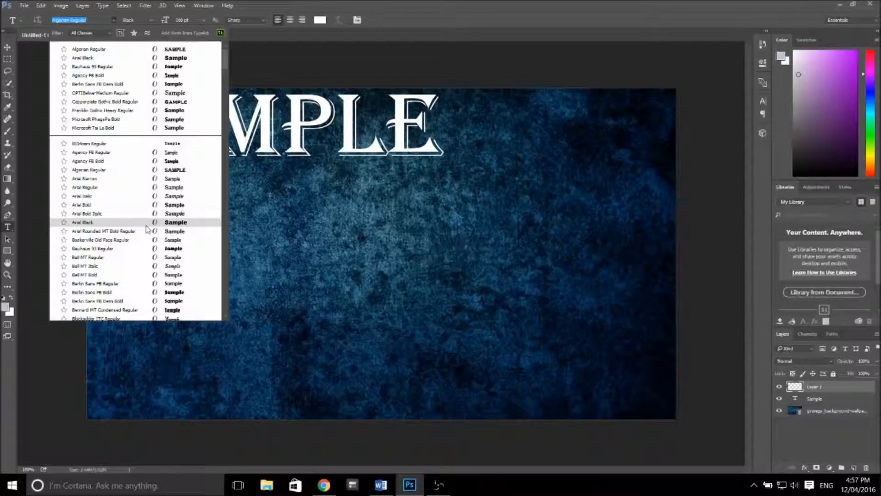
{"action": "left_click", "coordinate": [115, 205]}
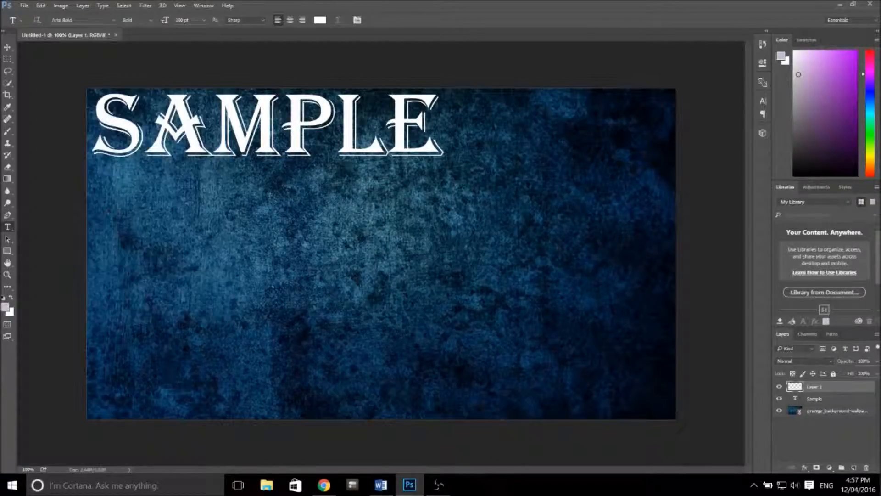
{"action": "left_click_drag", "start_coordinate": [292, 269], "coordinate": [676, 419]}
{"action": "type", "text": "T"}
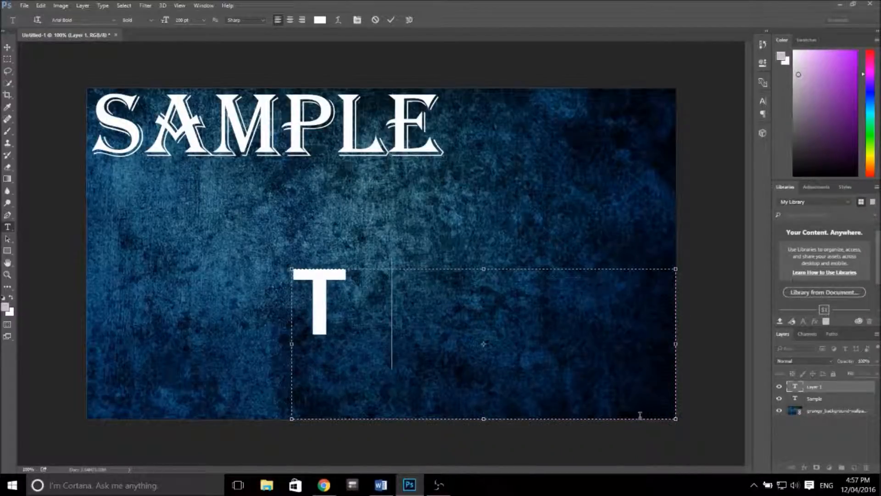
{"action": "type", "text": "ext"}
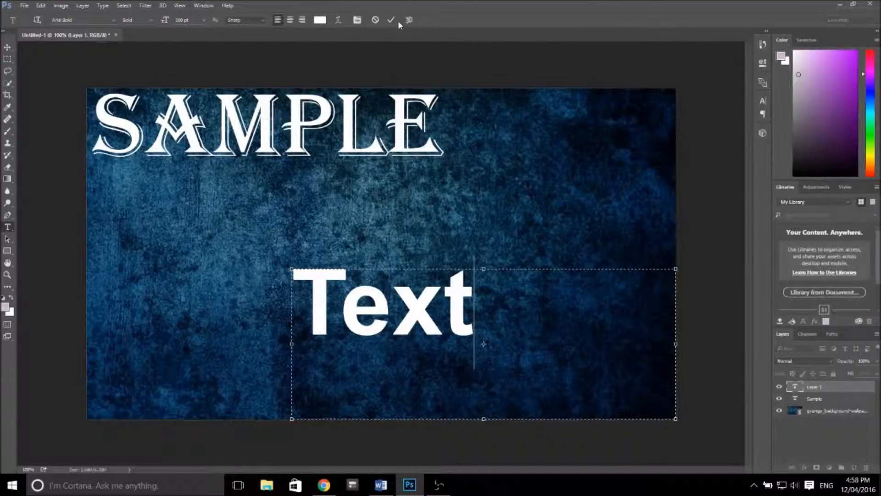
{"action": "left_click", "coordinate": [391, 21]}
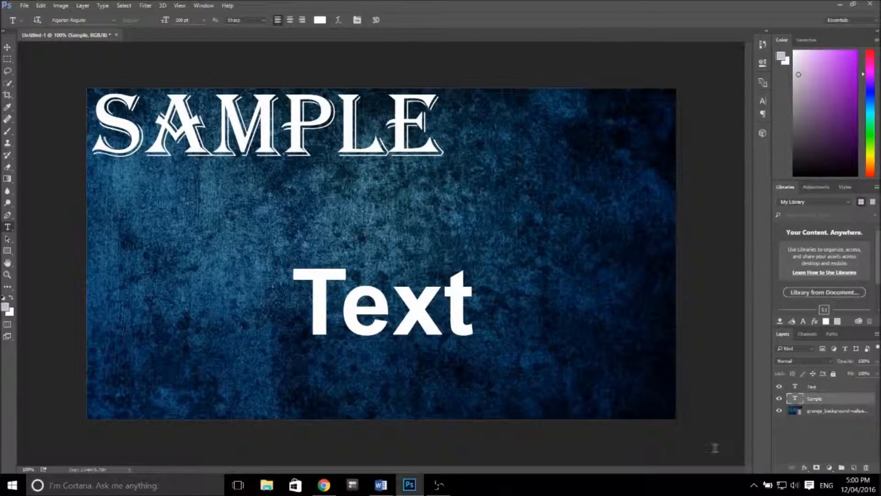
Open the blending options of the Sample text layer, enable Bevel & Emboss and show its settings
{"action": "right_click", "coordinate": [833, 403]}
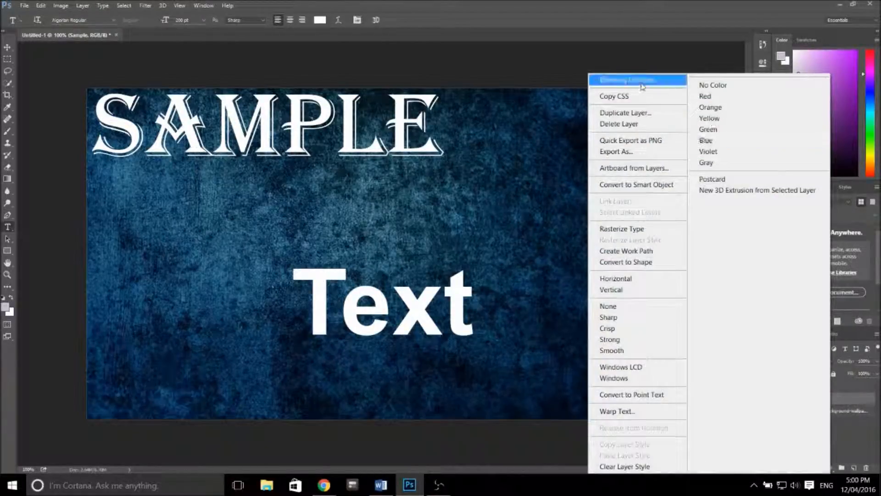
{"action": "left_click", "coordinate": [654, 80]}
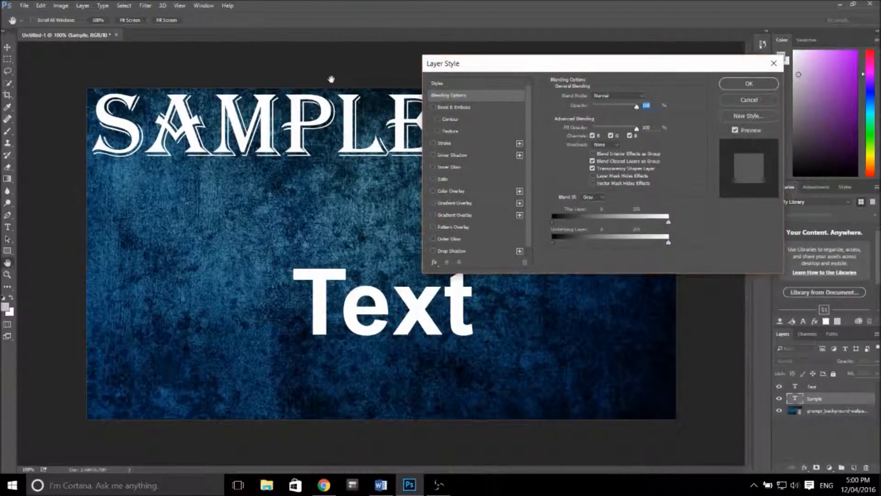
{"action": "left_click", "coordinate": [434, 107]}
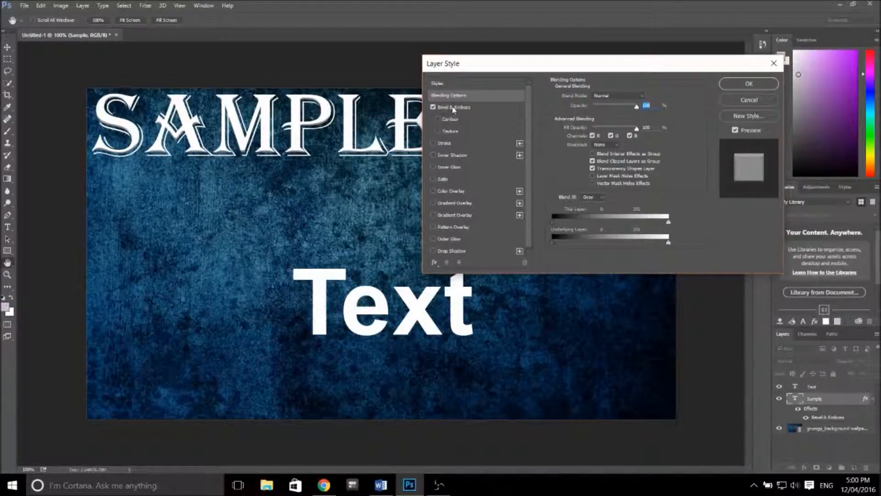
{"action": "left_click", "coordinate": [453, 109]}
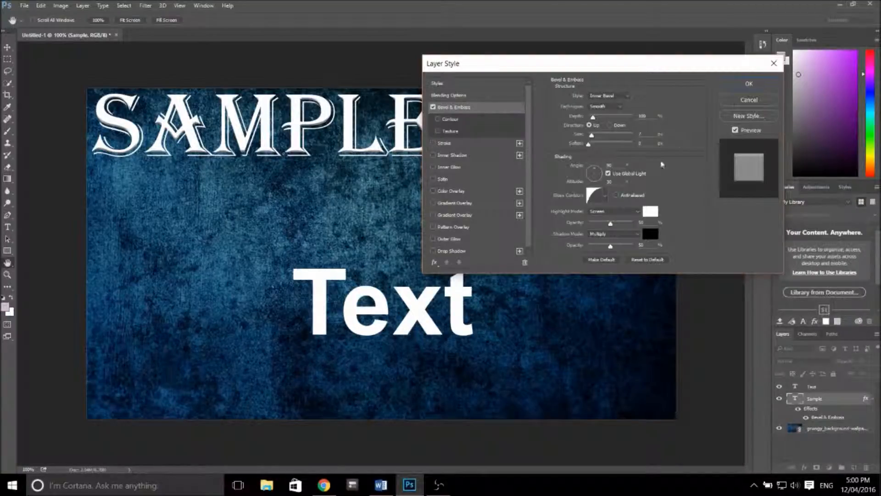
Choose the quarter-curve preset, first in the second row, as the Bevel & Emboss gloss contour
{"action": "left_click", "coordinate": [605, 196]}
{"action": "left_click", "coordinate": [560, 237]}
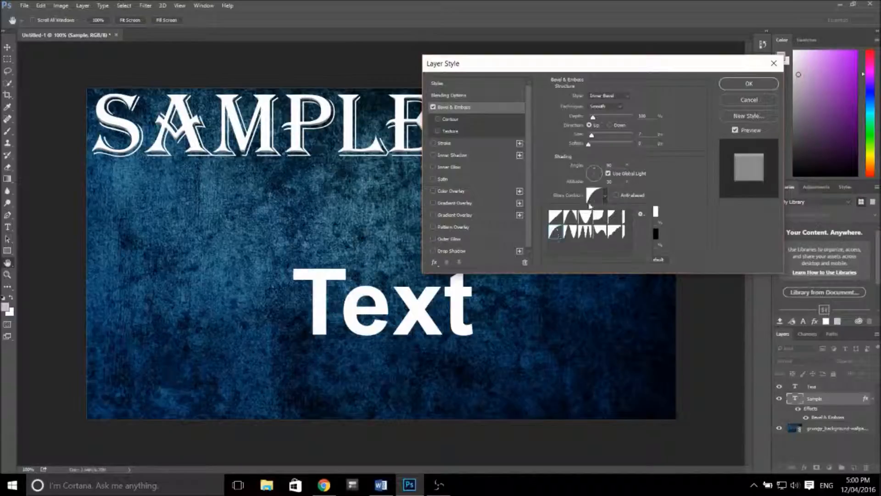
{"action": "left_click", "coordinate": [658, 185]}
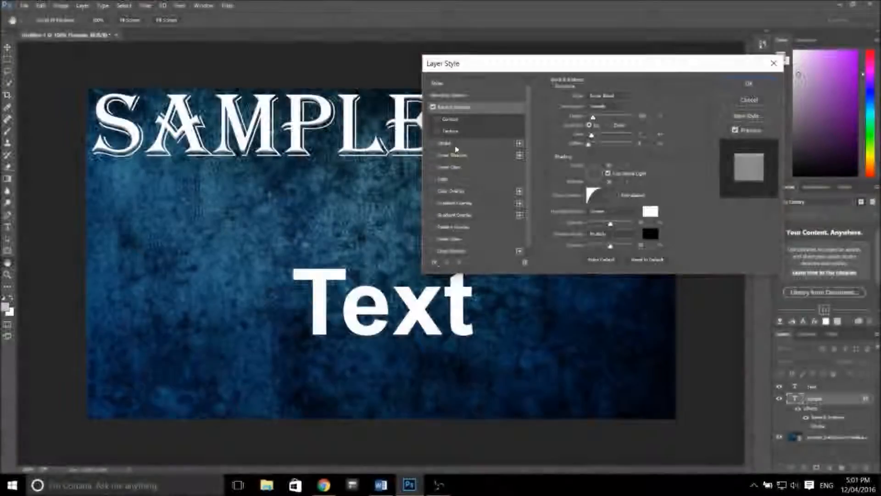
Enable the Stroke effect on the Sample text layer with its position set to Outside
{"action": "left_click", "coordinate": [456, 145]}
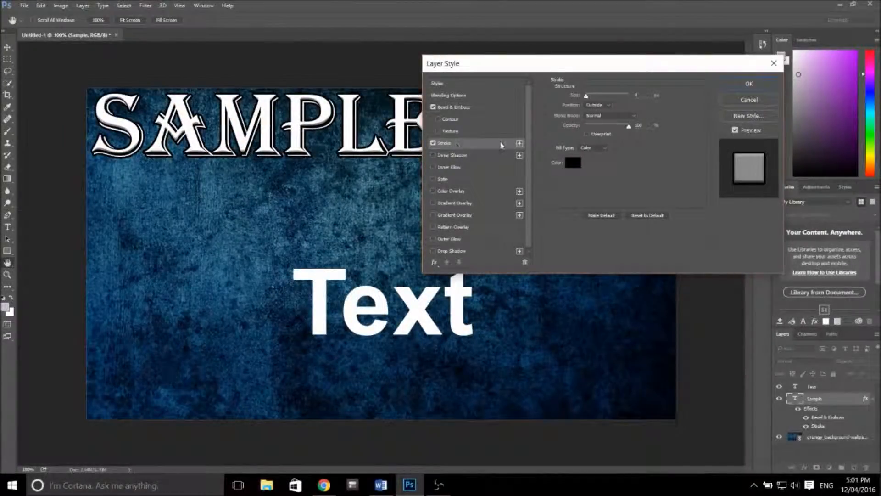
{"action": "left_click", "coordinate": [597, 105]}
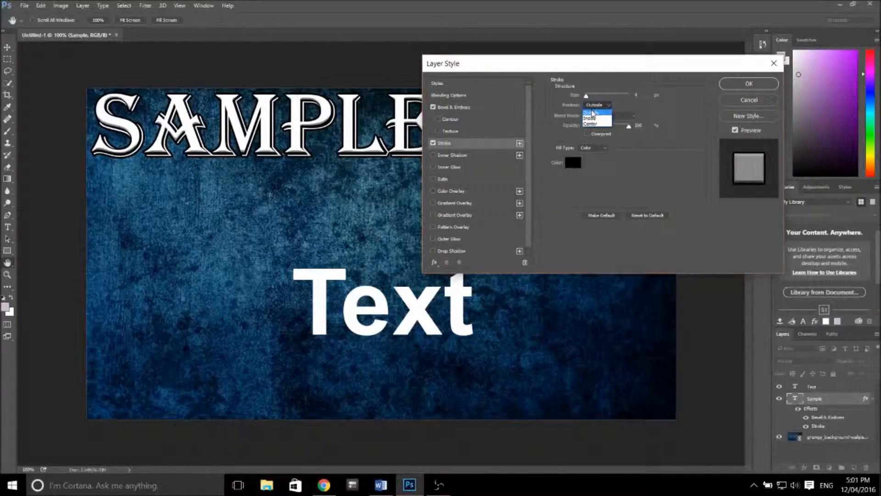
{"action": "left_click", "coordinate": [593, 112]}
{"action": "left_click", "coordinate": [605, 105]}
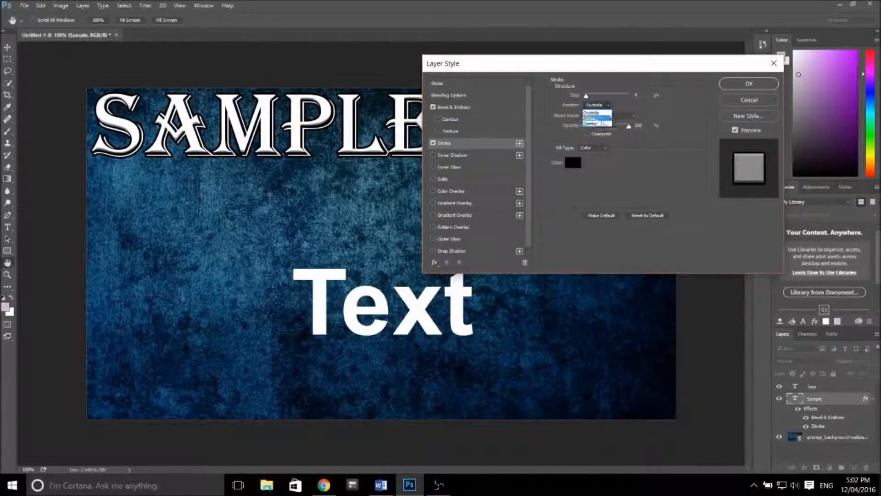
{"action": "left_click", "coordinate": [594, 119]}
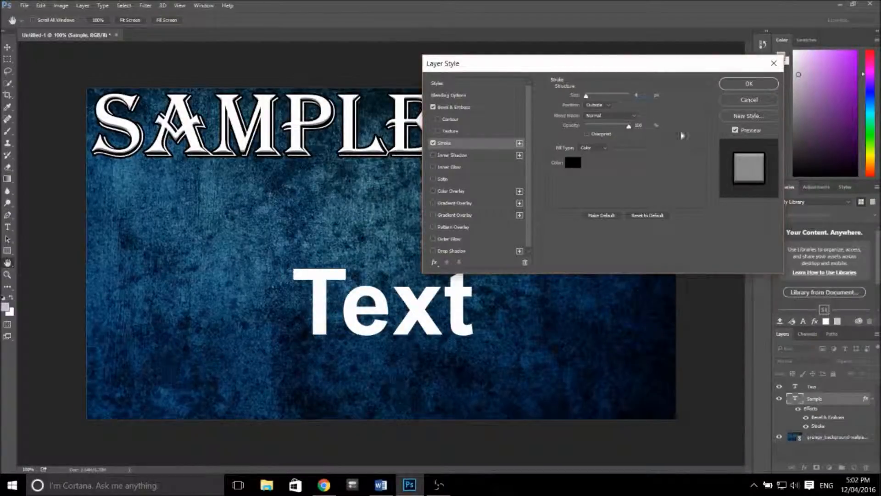
Try stroke sizes of 20 and 45 px on the Sample text and settle on 5 px
{"action": "double_click", "coordinate": [638, 95]}
{"action": "type", "text": "20"}
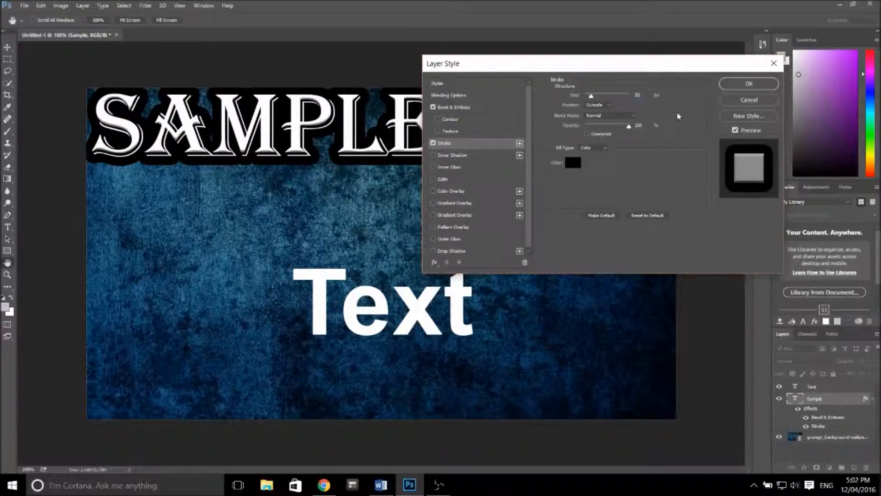
{"action": "double_click", "coordinate": [641, 95]}
{"action": "type", "text": "4"}
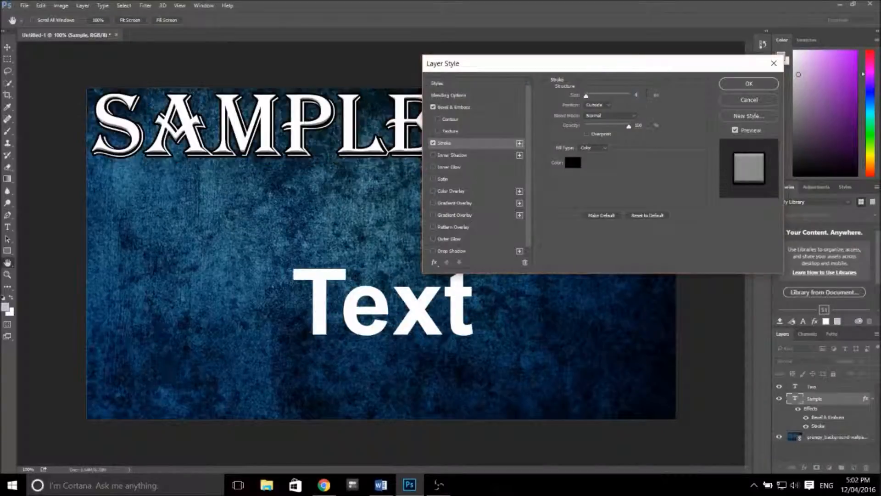
{"action": "type", "text": "5"}
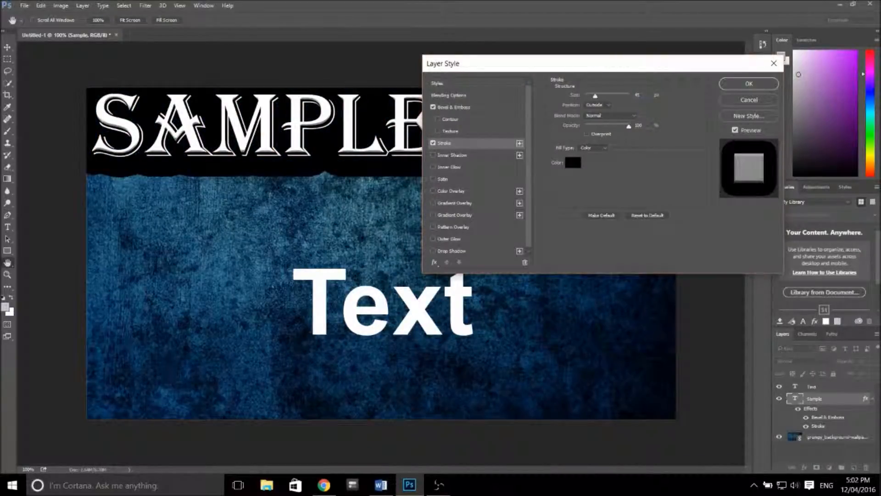
{"action": "key", "text": "BackSpace"}
{"action": "key", "text": "BackSpace"}
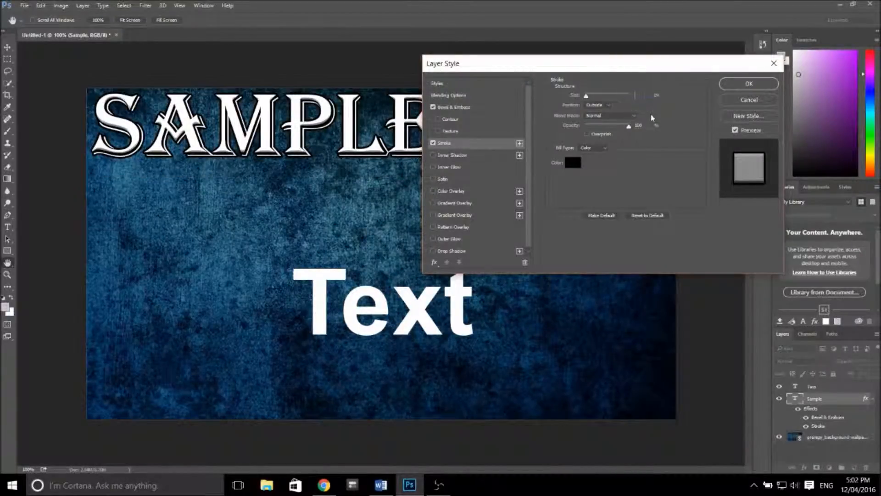
{"action": "type", "text": "5"}
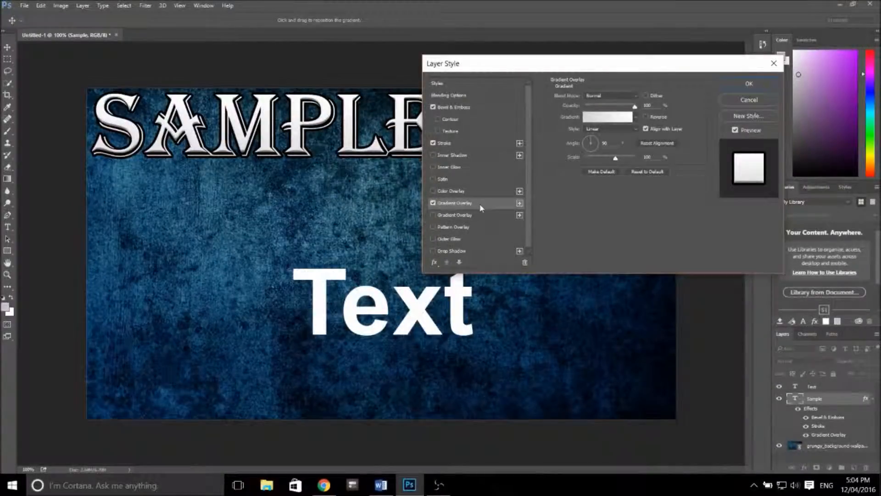
Give the Sample text's Gradient Overlay the black-to-white preset after trying the purple-orange and blue-gold chrome presets
{"action": "left_click", "coordinate": [636, 117]}
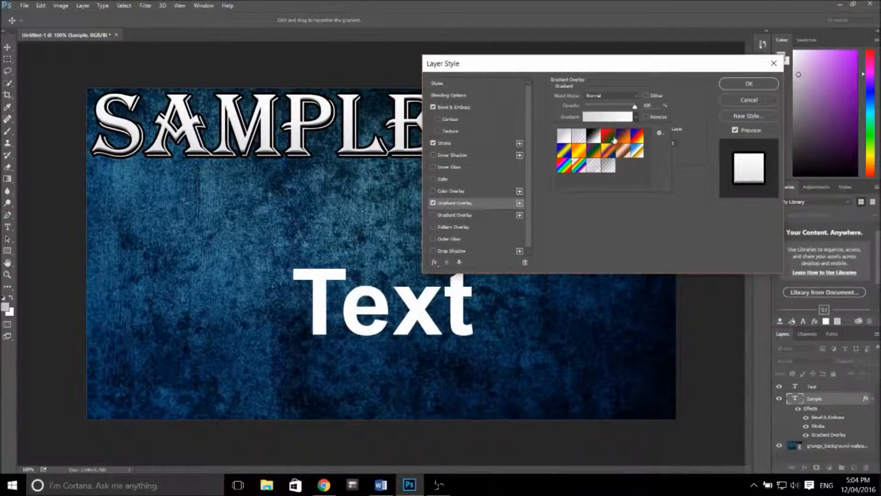
{"action": "left_click", "coordinate": [625, 138]}
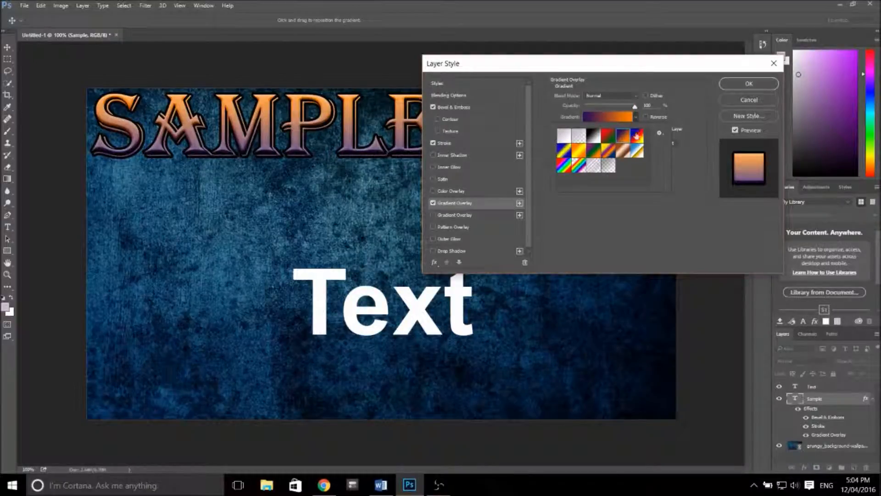
{"action": "left_click", "coordinate": [636, 134]}
{"action": "left_click", "coordinate": [637, 151]}
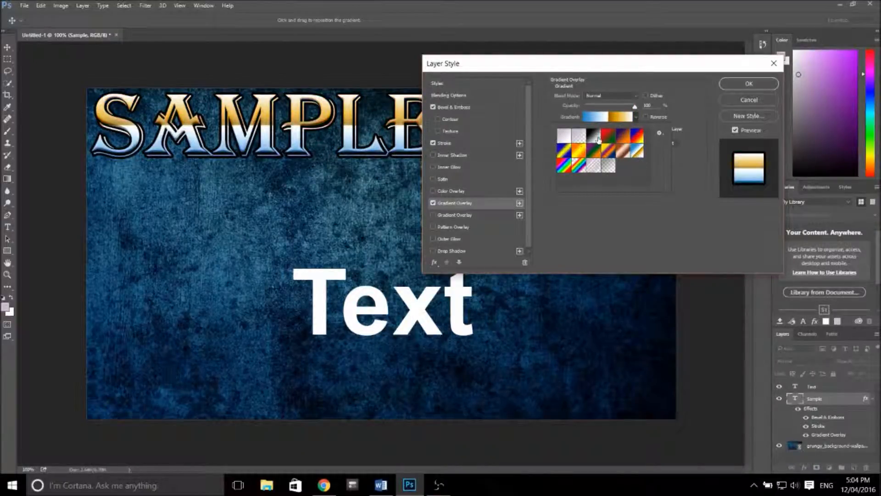
{"action": "left_click", "coordinate": [599, 139]}
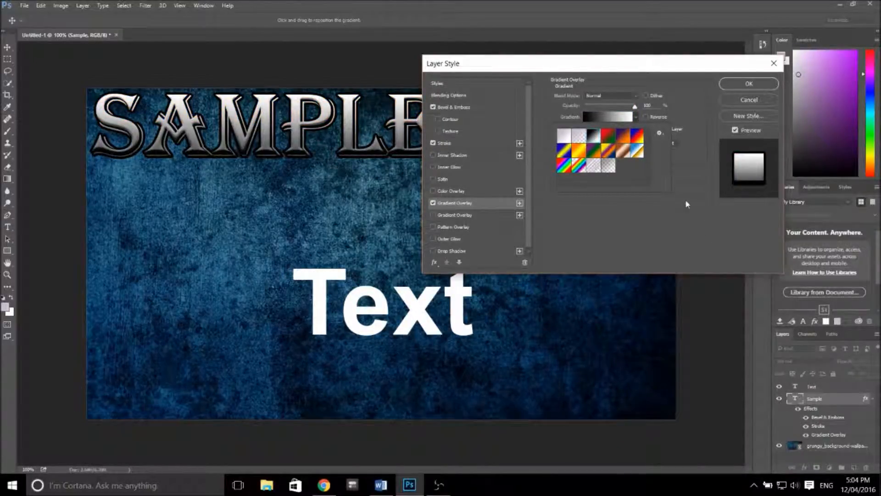
{"action": "left_click", "coordinate": [706, 145]}
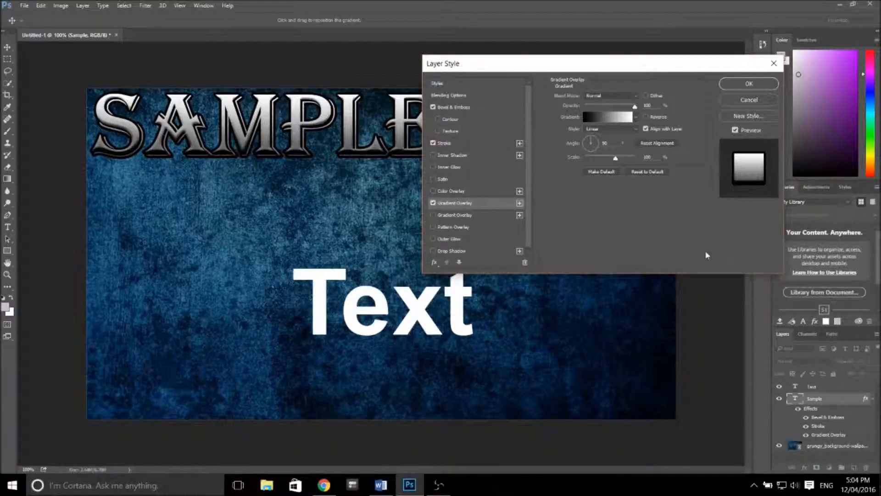
Set the Gradient Overlay angle of the Sample text to 90 degrees
{"action": "mouse_move", "coordinate": [591, 144]}
{"action": "left_mouse_down"}
{"action": "mouse_move", "coordinate": [589, 158]}
{"action": "mouse_move", "coordinate": [597, 148]}
{"action": "mouse_move", "coordinate": [589, 132]}
{"action": "left_mouse_up"}
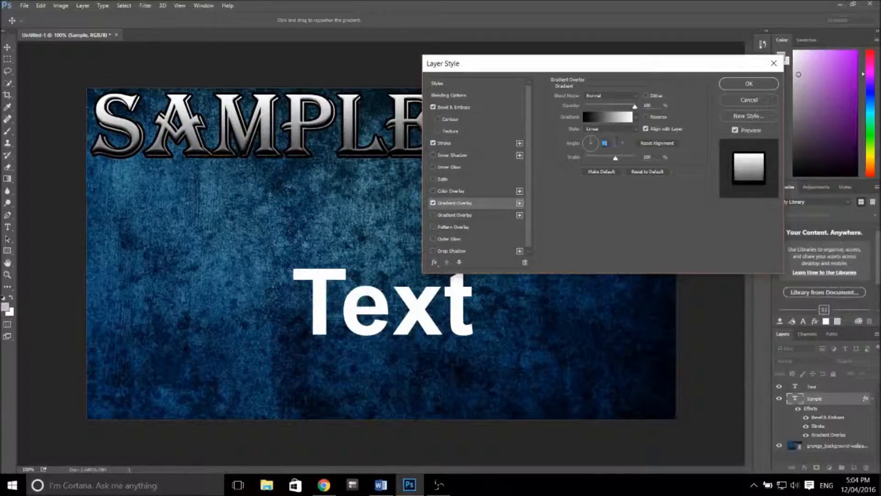
{"action": "double_click", "coordinate": [611, 144]}
{"action": "type", "text": "90"}
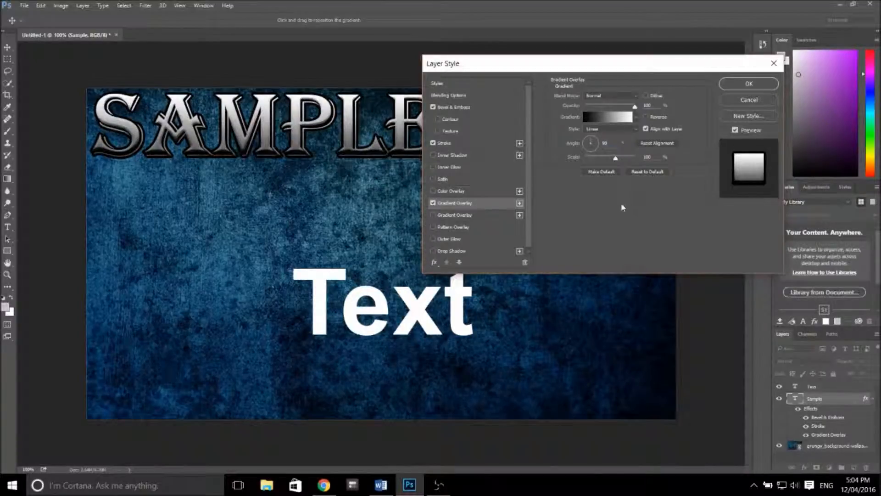
Lower the Gradient Overlay opacity to about 49% and add a Drop Shadow to the Sample text
{"action": "mouse_move", "coordinate": [635, 107]}
{"action": "left_mouse_down"}
{"action": "mouse_move", "coordinate": [609, 110]}
{"action": "mouse_move", "coordinate": [619, 120]}
{"action": "left_mouse_up"}
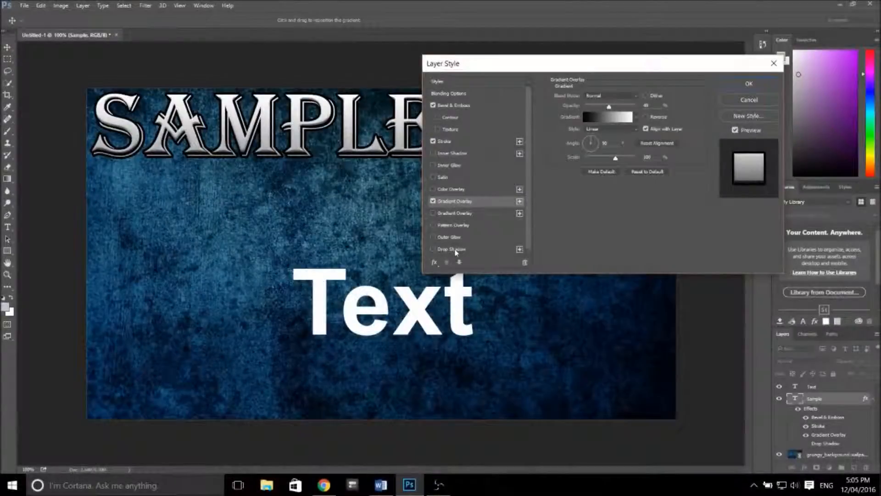
{"action": "left_click", "coordinate": [459, 249]}
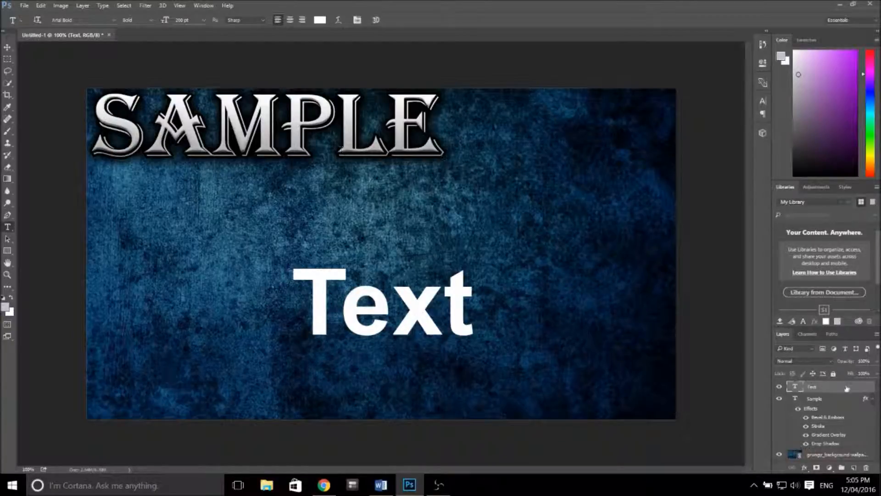
Copy the layer style of the Sample text layer and paste it onto the Text layer
{"action": "left_click", "coordinate": [819, 401]}
{"action": "right_click", "coordinate": [818, 402]}
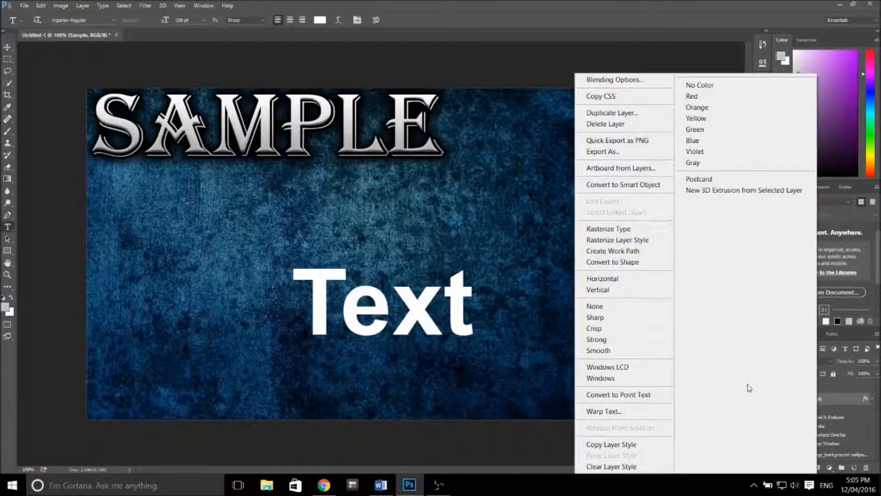
{"action": "left_click", "coordinate": [613, 445]}
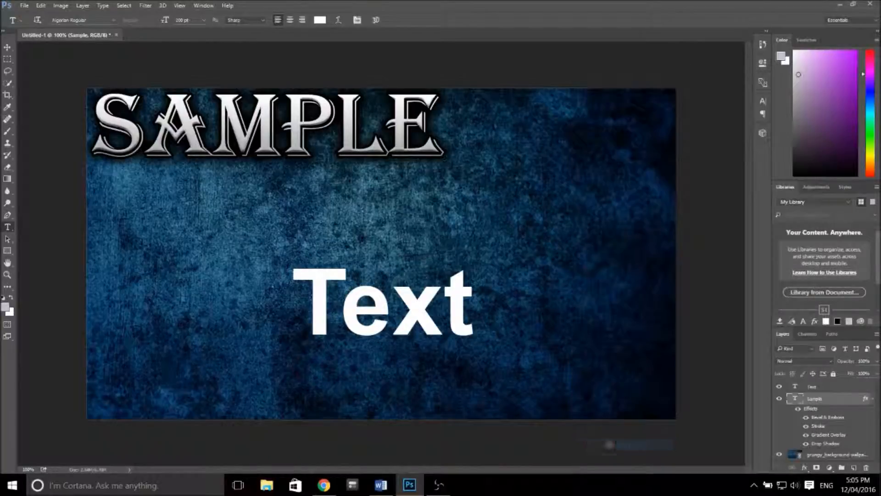
{"action": "left_click", "coordinate": [817, 387]}
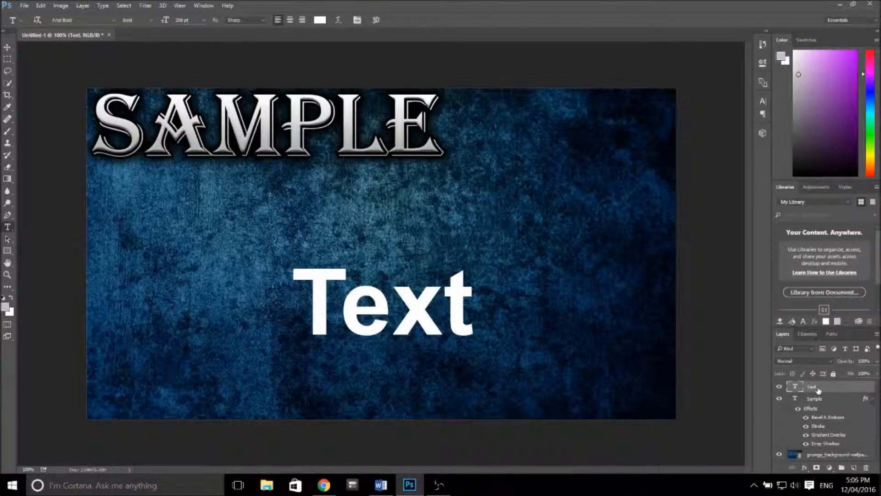
{"action": "right_click", "coordinate": [818, 390]}
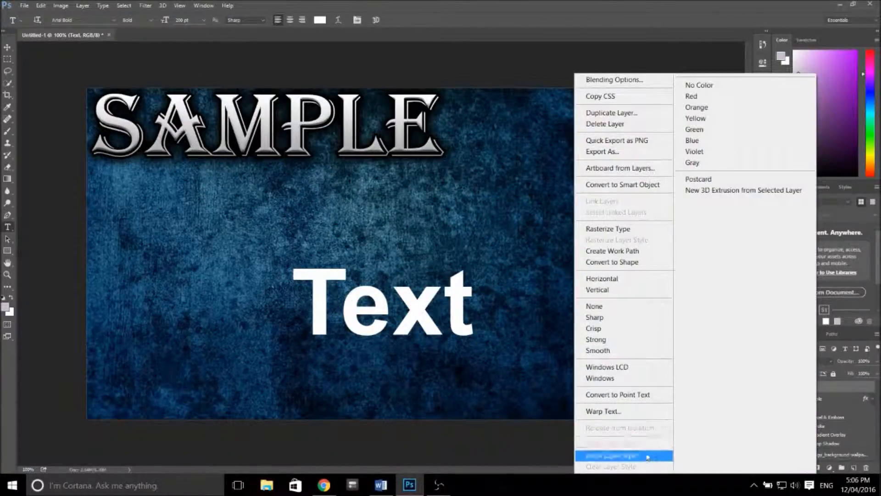
{"action": "left_click", "coordinate": [648, 455]}
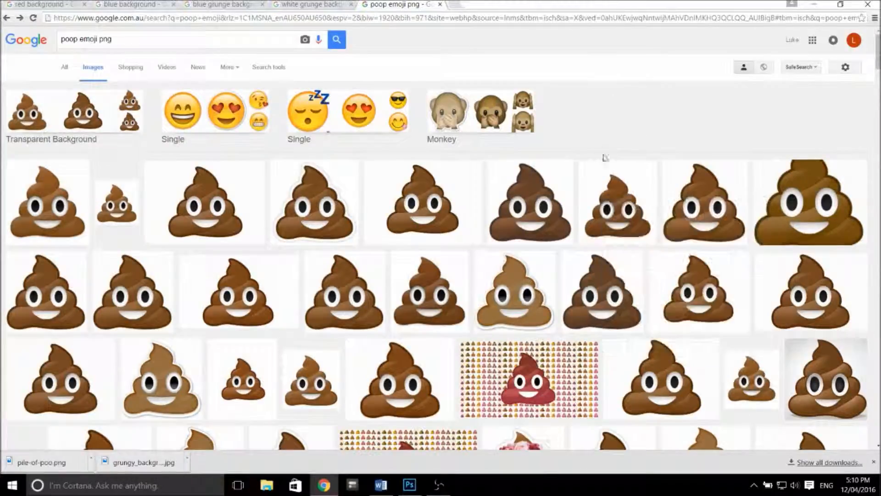
In Chrome, open a transparent poop emoji from the image results and save the picture
{"action": "left_click", "coordinate": [606, 210]}
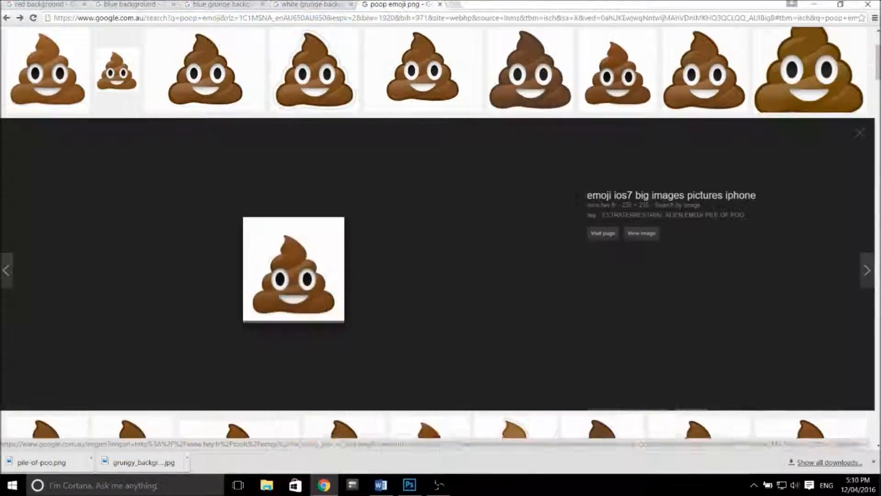
{"action": "right_click", "coordinate": [286, 281]}
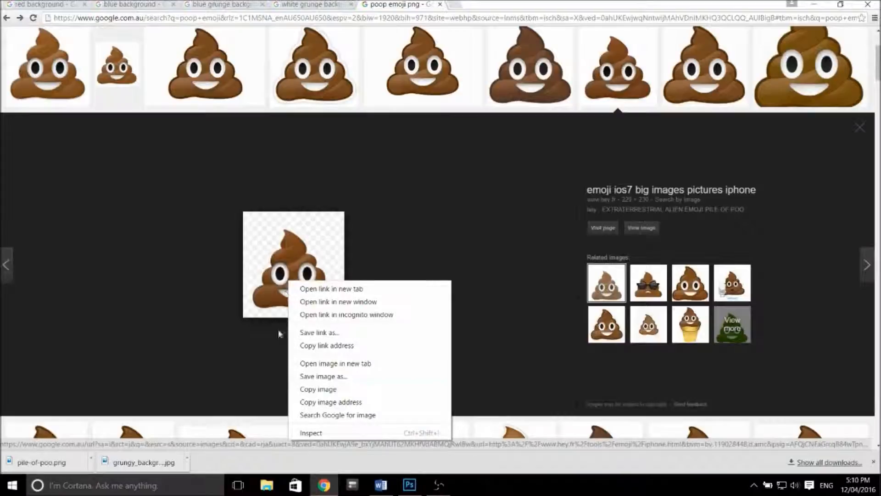
{"action": "left_click", "coordinate": [311, 377]}
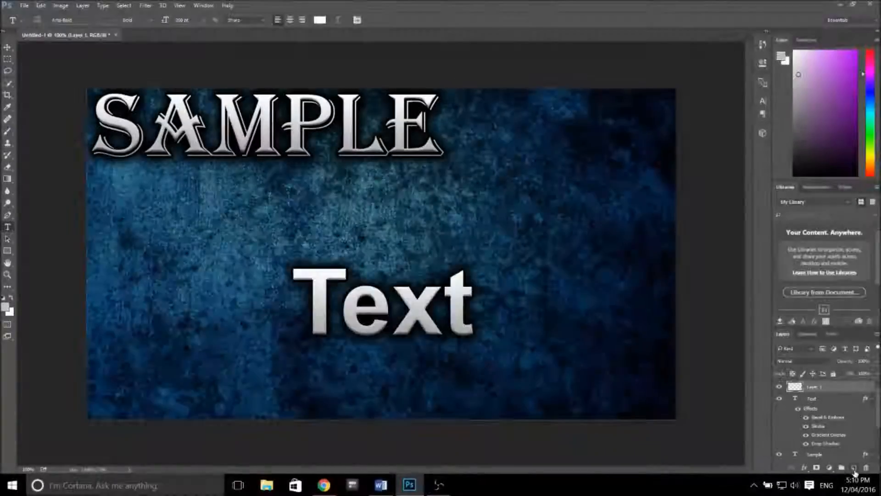
In Photoshop, place the ios_emoji_pile_of_poo image from the Pictures folder as a linked file
{"action": "left_click", "coordinate": [24, 5]}
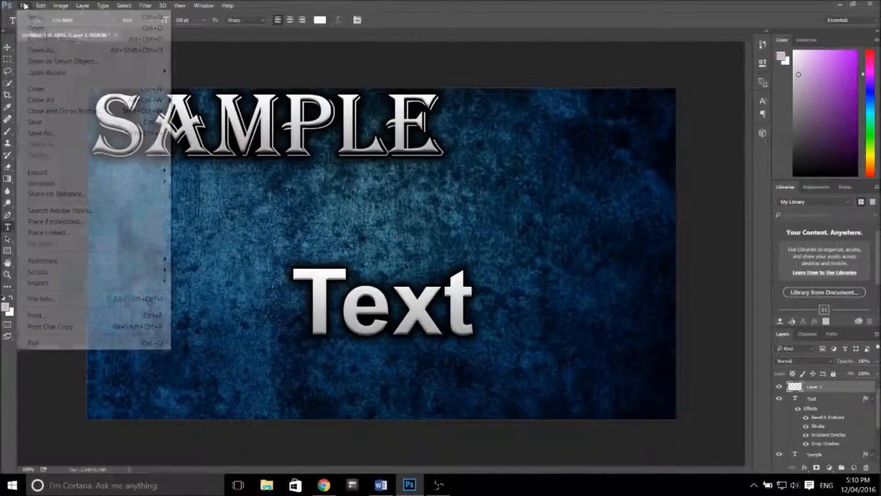
{"action": "left_click", "coordinate": [49, 232]}
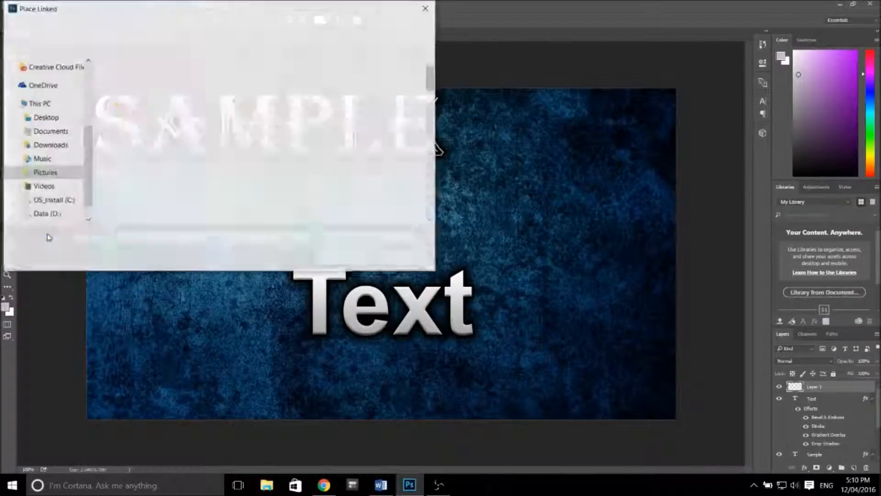
{"action": "scroll", "coordinate": [303, 202], "scroll_direction": "down", "scroll_amount": 15}
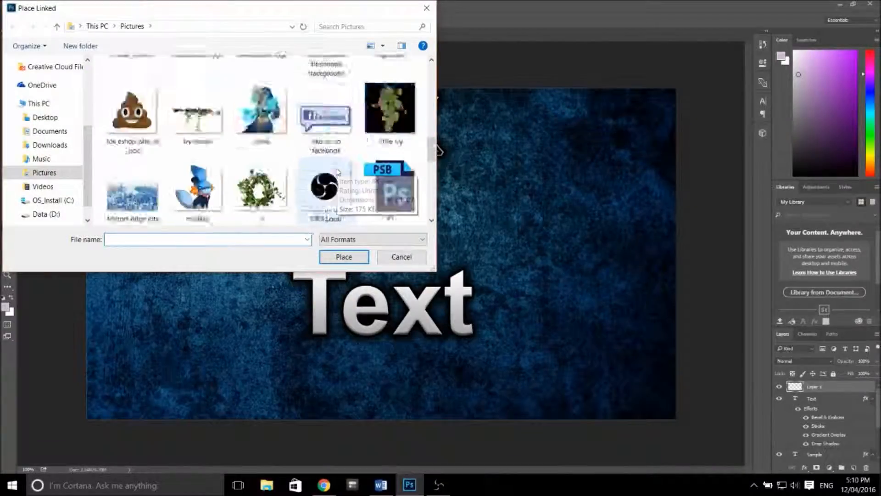
{"action": "left_click", "coordinate": [132, 87]}
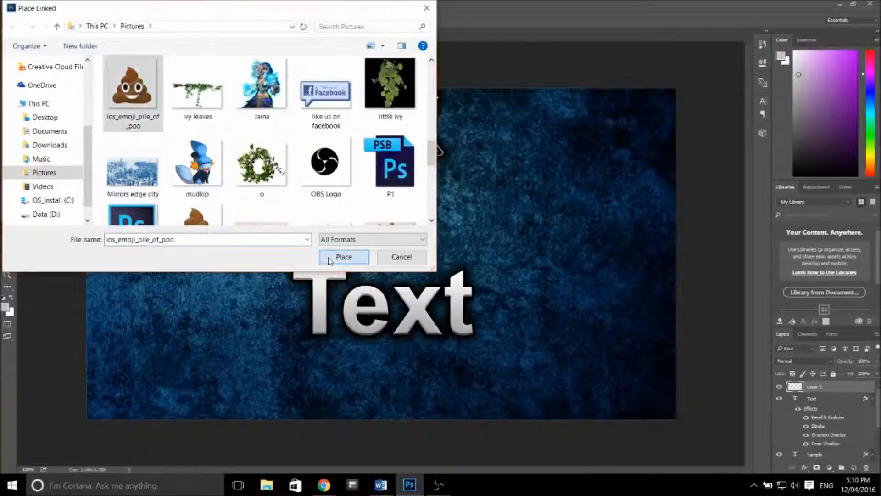
{"action": "left_click", "coordinate": [344, 257]}
Position the placed emoji in the lower-left part of the canvas, scaled up to about 179%, and commit the placement
{"action": "left_click_drag", "start_coordinate": [385, 264], "coordinate": [170, 355]}
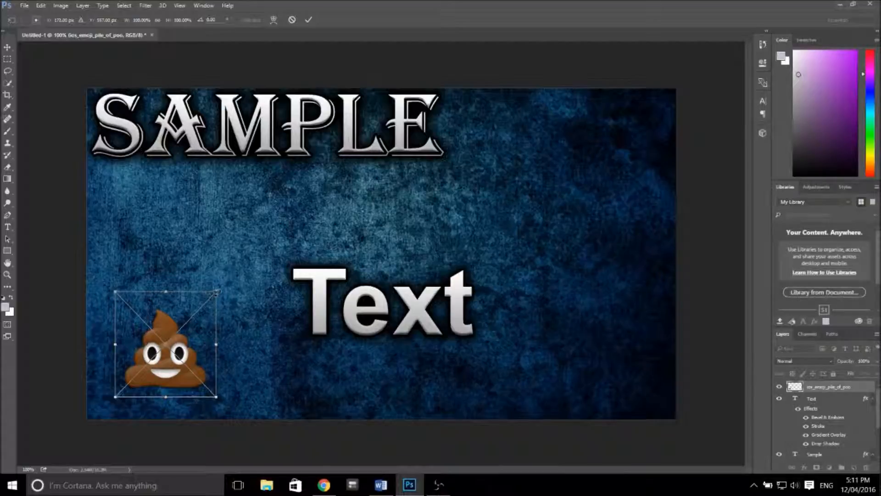
{"action": "left_click_drag", "start_coordinate": [217, 292], "coordinate": [321, 216]}
{"action": "left_click_drag", "start_coordinate": [224, 348], "coordinate": [193, 363]}
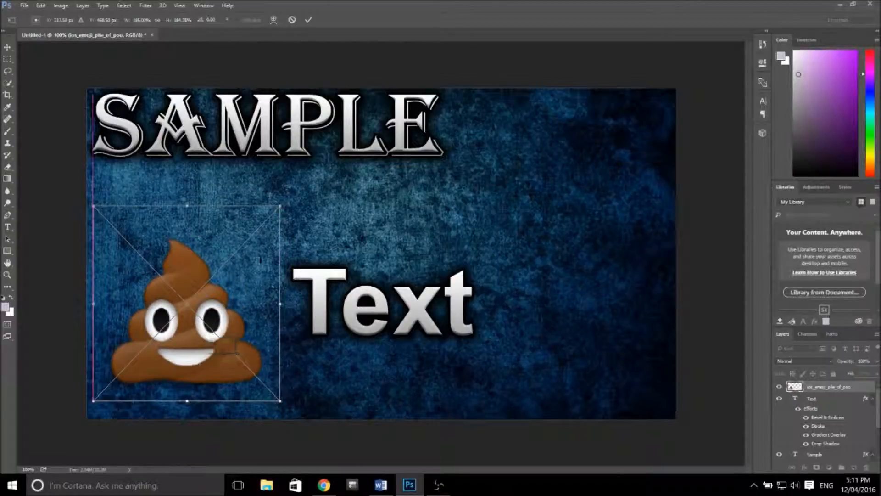
{"action": "left_click_drag", "start_coordinate": [288, 204], "coordinate": [306, 230]}
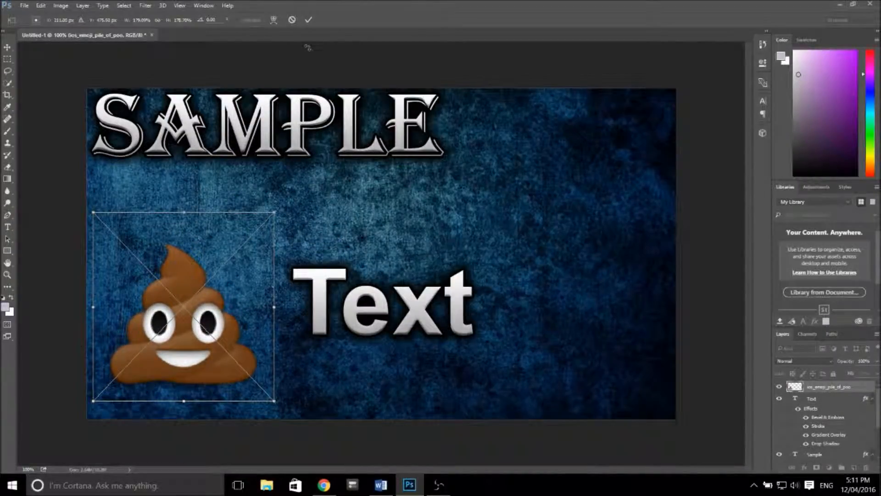
{"action": "left_click", "coordinate": [309, 20]}
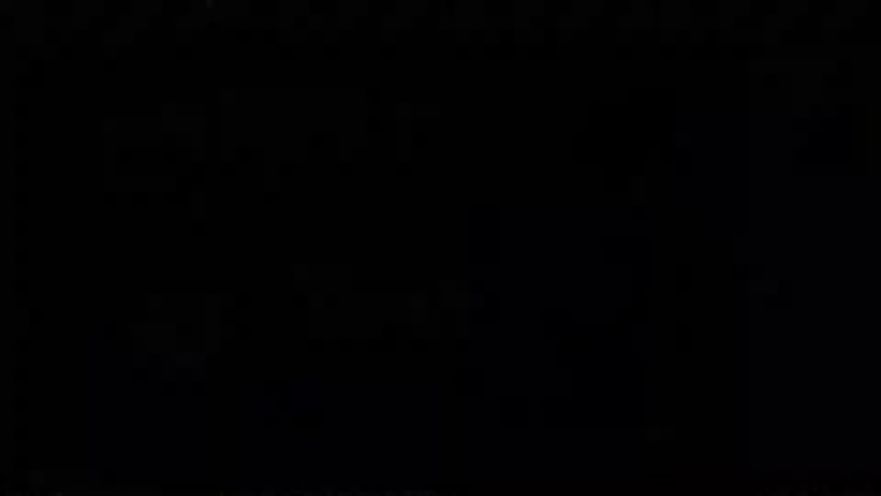